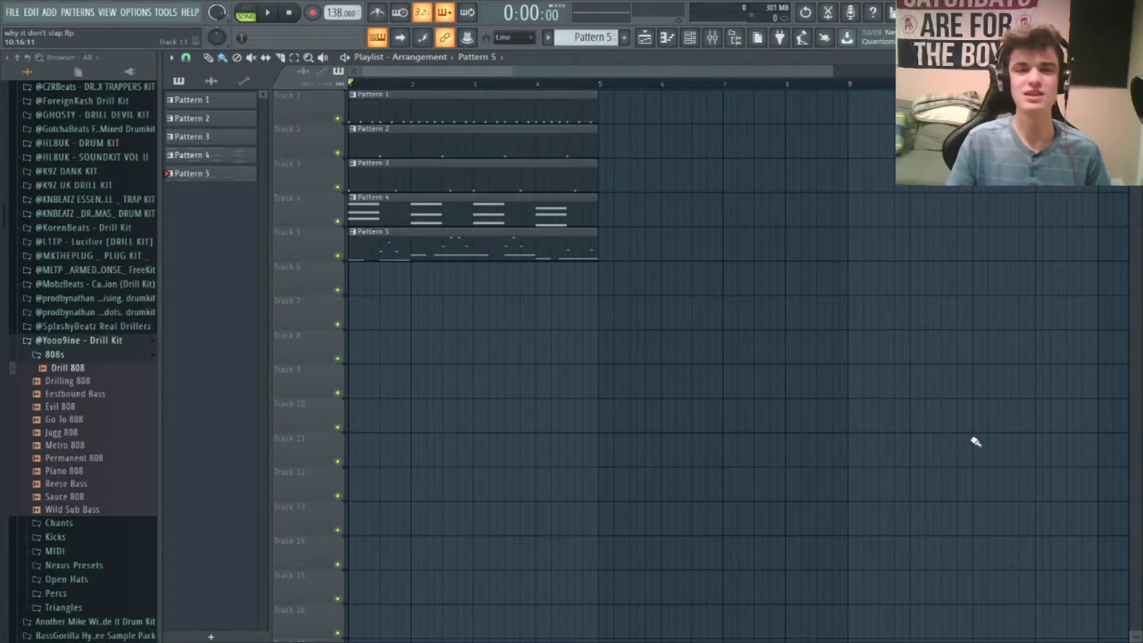
Play back the full arrangement and inspect the Drill 808 channel's volume envelope settings.
{"action": "key", "text": "space"}
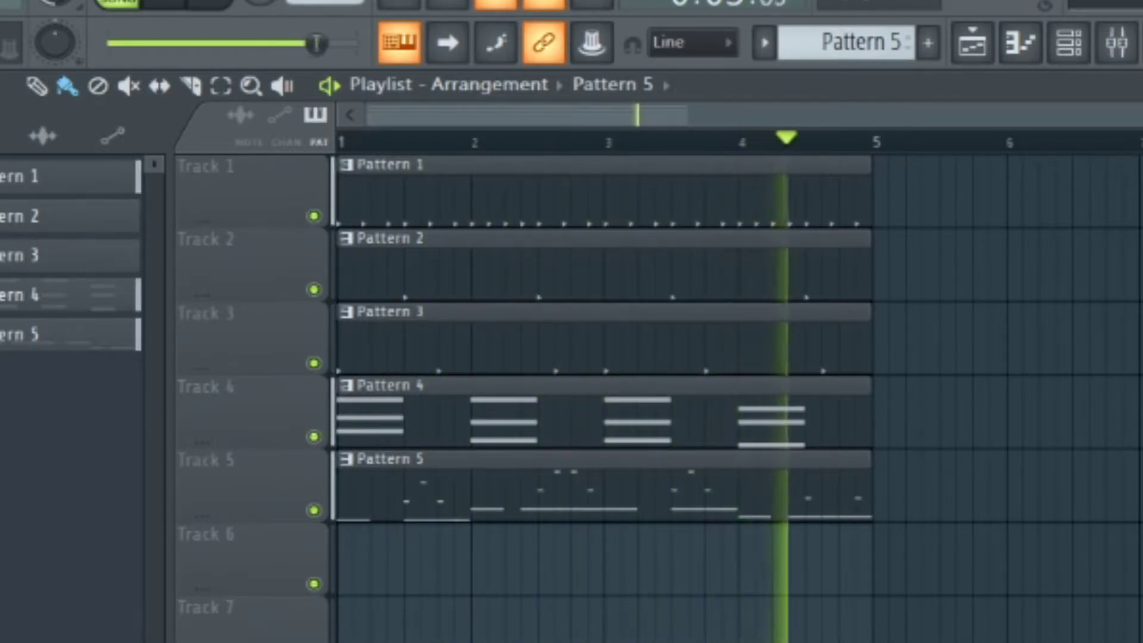
{"action": "key", "text": "space"}
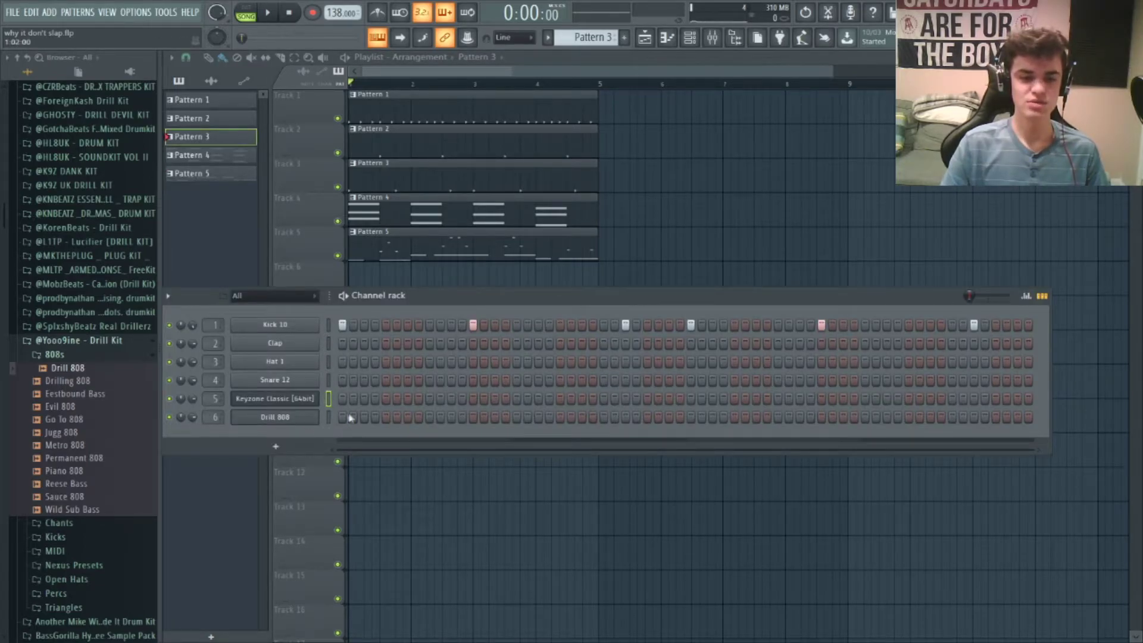
{"action": "left_click", "coordinate": [296, 417]}
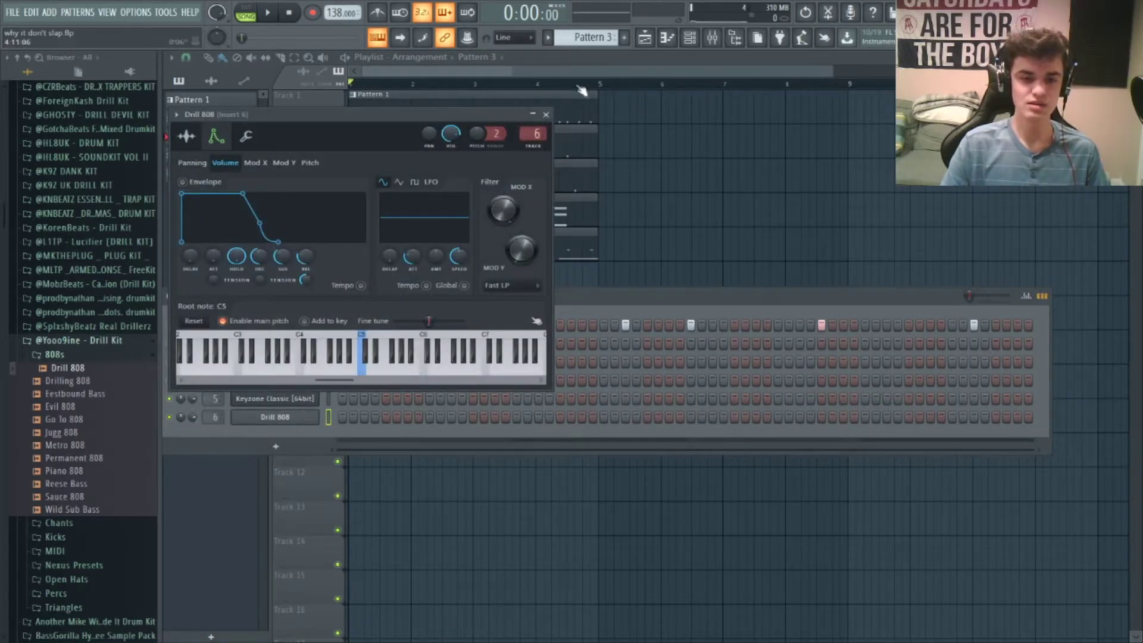
{"action": "left_click", "coordinate": [546, 114]}
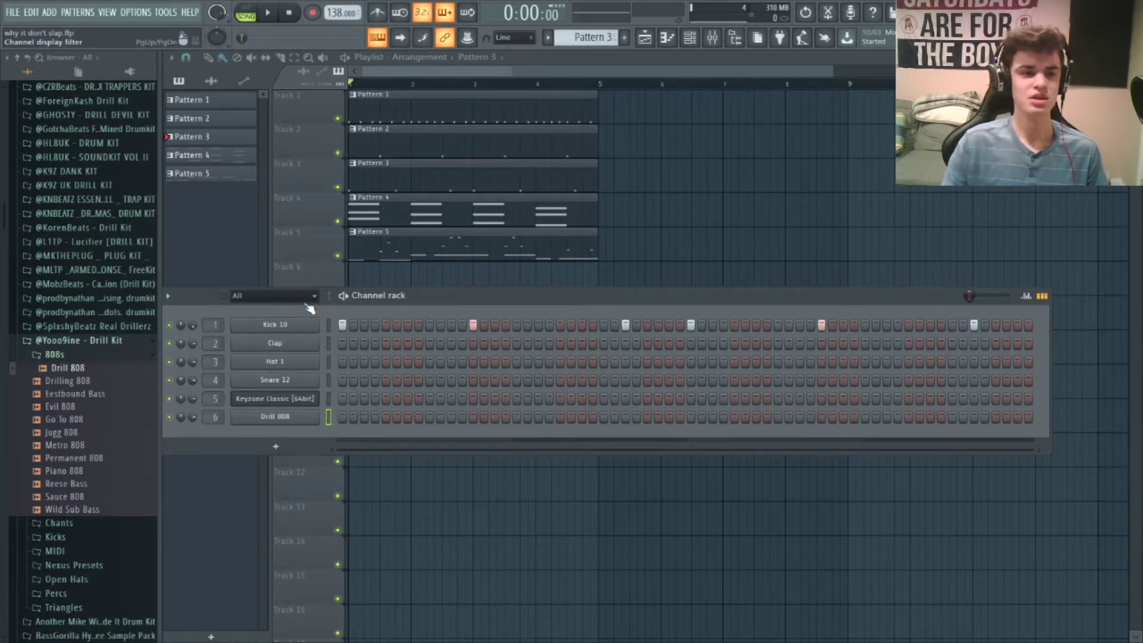
Review the FK Kick and Tapped Drill Hat channels and the drum kit samples, and play back the arrangement.
{"action": "scroll", "coordinate": [78, 321], "scroll_direction": "up", "scroll_amount": 4}
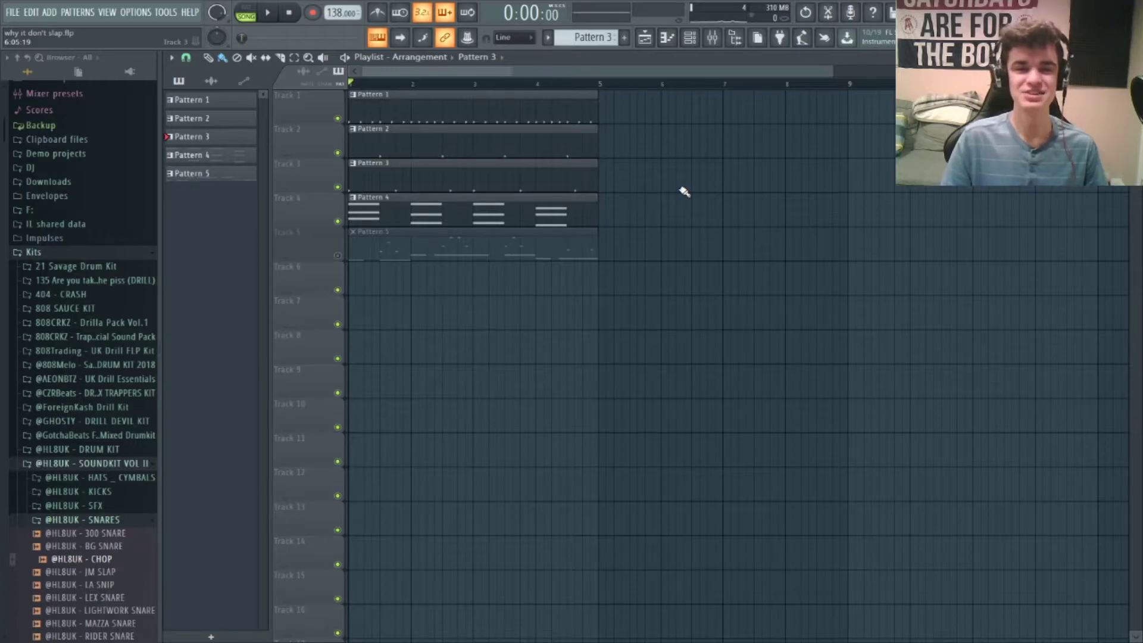
{"action": "left_click", "coordinate": [690, 37]}
{"action": "left_click", "coordinate": [328, 324]}
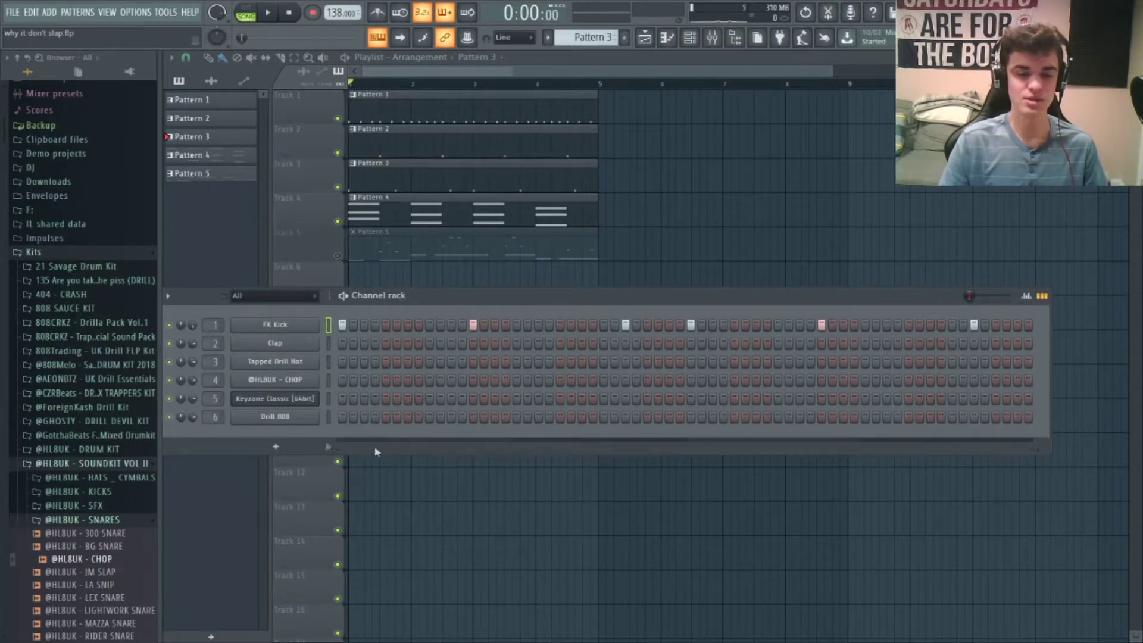
{"action": "left_click", "coordinate": [328, 362]}
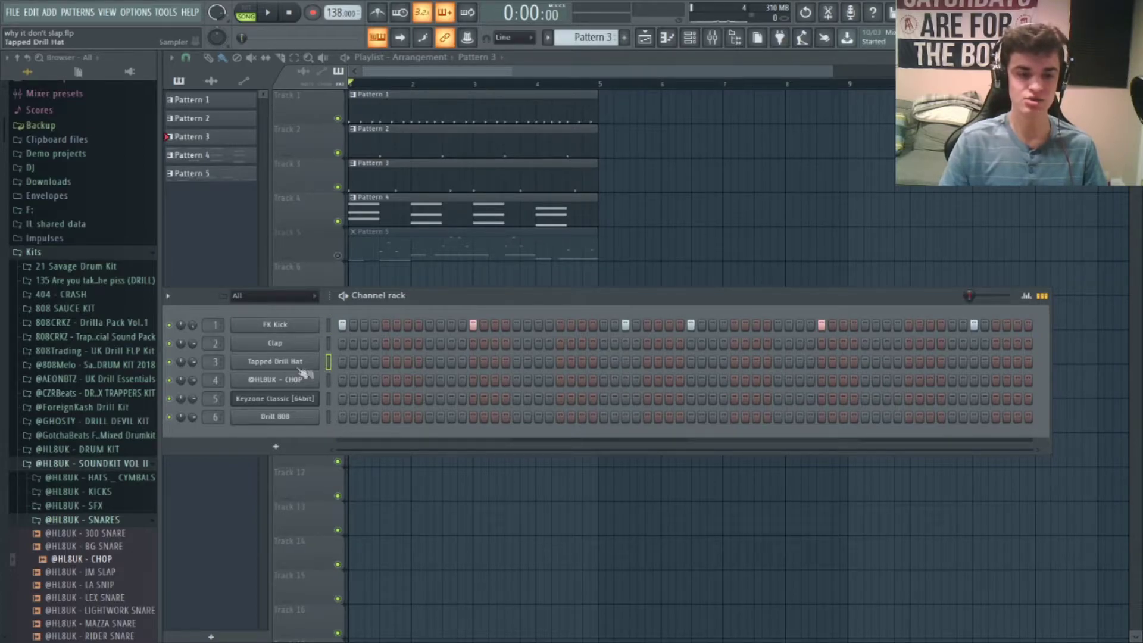
{"action": "scroll", "coordinate": [88, 529], "scroll_direction": "down", "scroll_amount": 3}
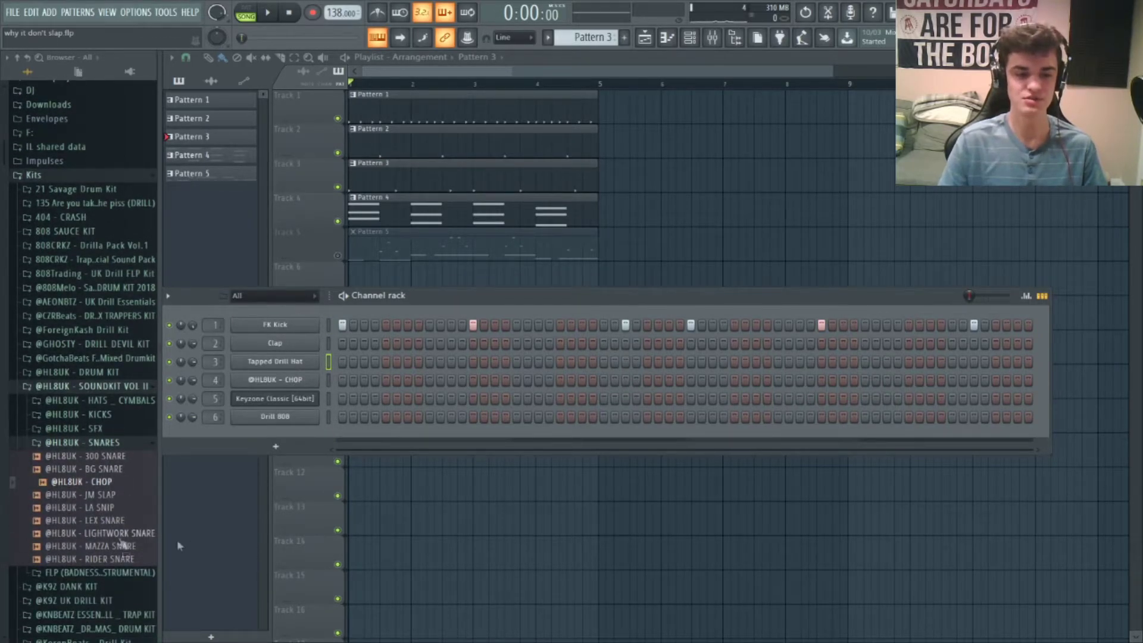
{"action": "scroll", "coordinate": [53, 534], "scroll_direction": "up", "scroll_amount": 6}
{"action": "scroll", "coordinate": [52, 534], "scroll_direction": "down", "scroll_amount": 3}
{"action": "key", "text": "F6"}
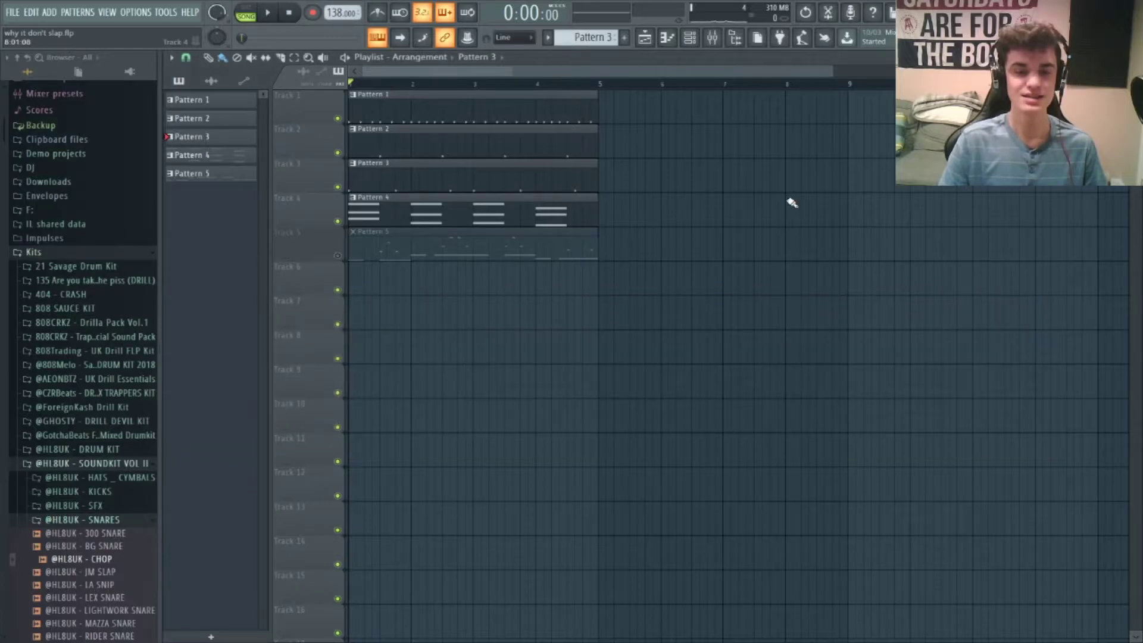
{"action": "key", "text": "space"}
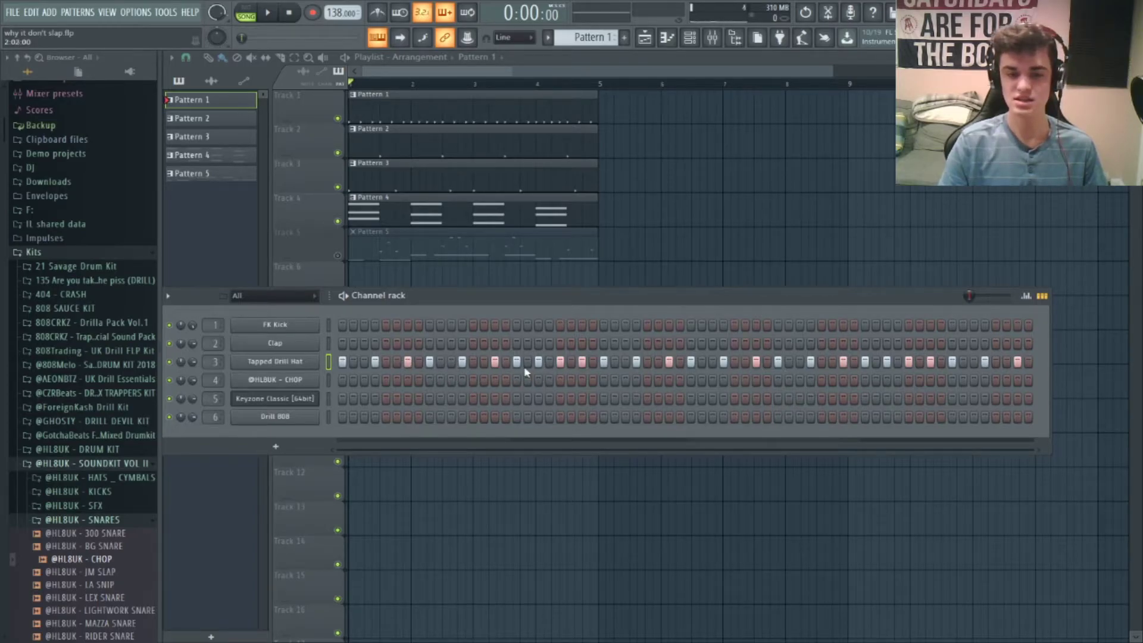
Try duplicating the six Tapped Drill Hat notes of bar 1 twice in a row, and delete both copies.
{"action": "left_click", "coordinate": [644, 37]}
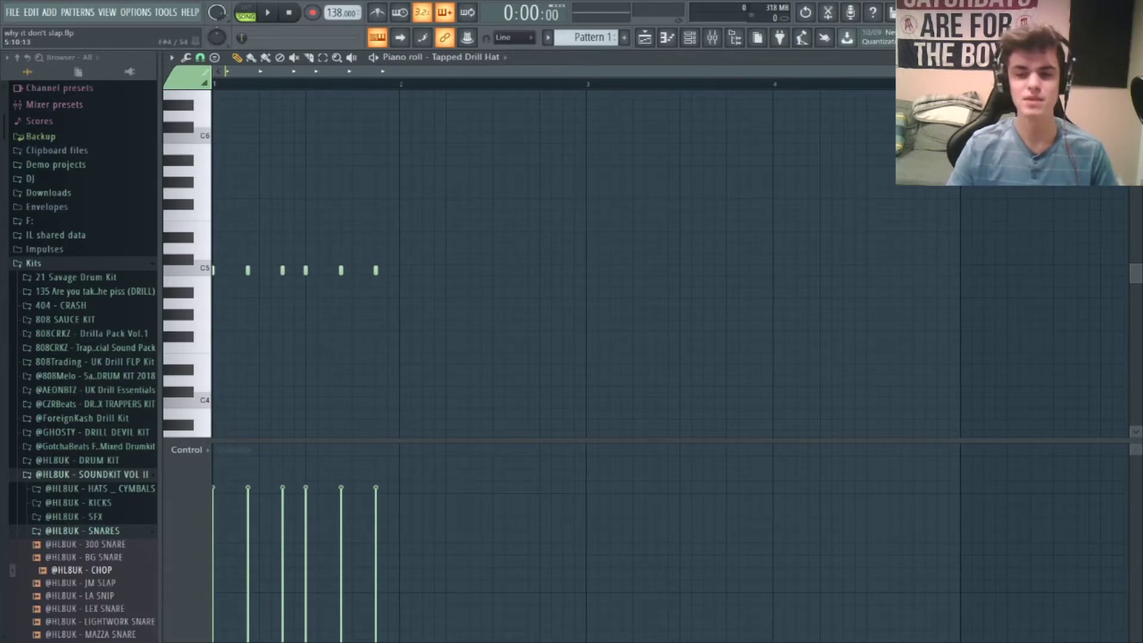
{"action": "left_click", "coordinate": [322, 57]}
{"action": "left_click_drag", "start_coordinate": [435, 258], "coordinate": [206, 297]}
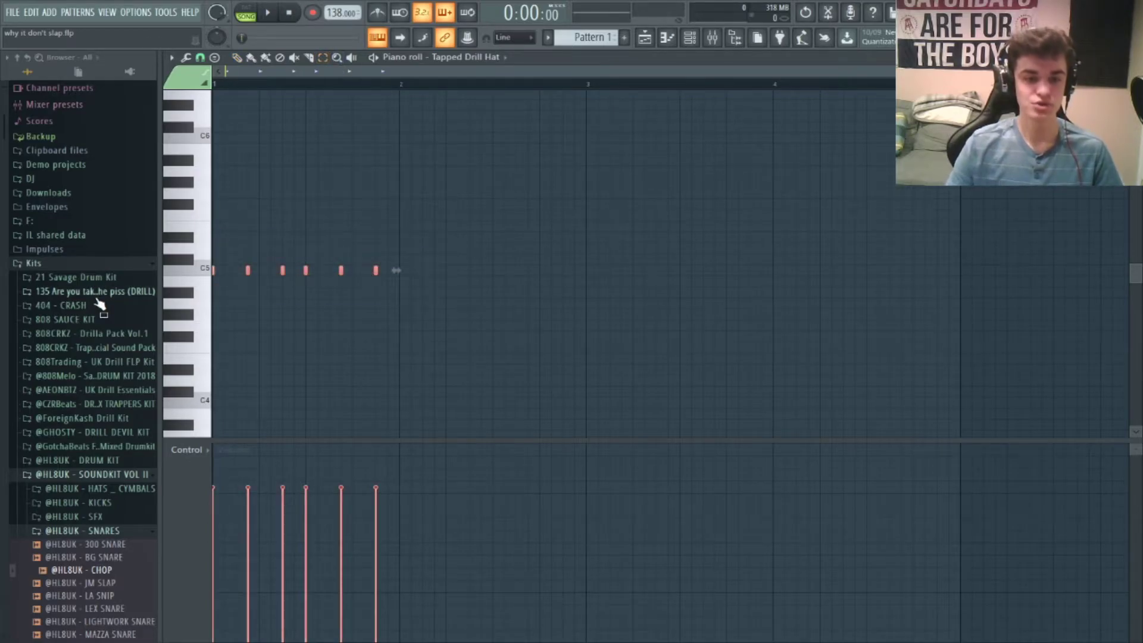
{"action": "key", "text": "ctrl+b"}
{"action": "key", "text": "ctrl+b"}
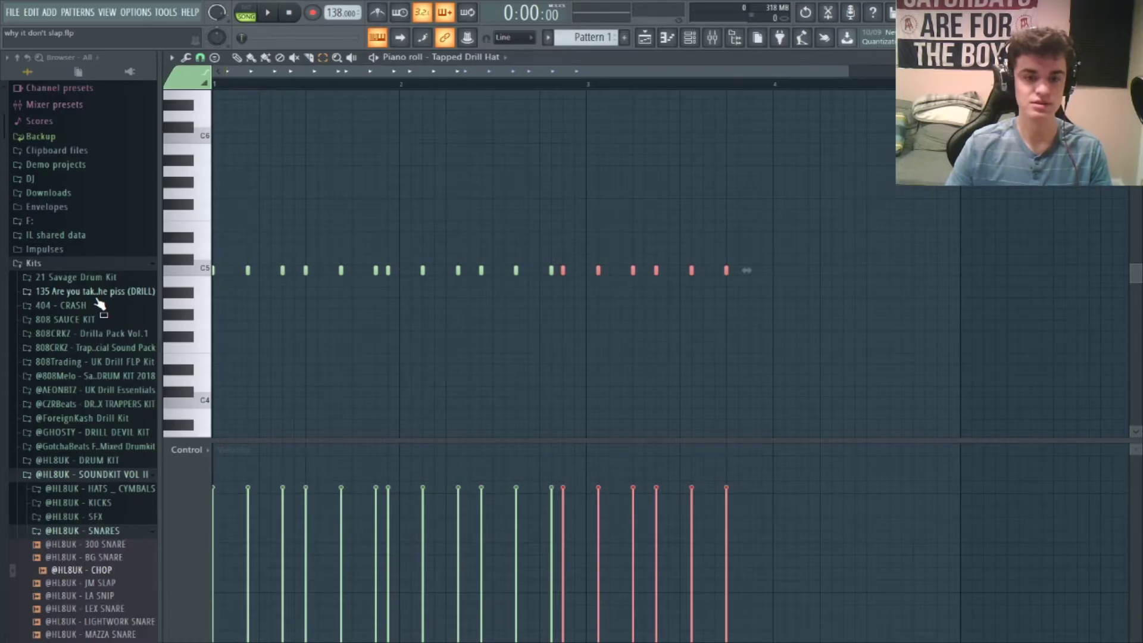
{"action": "key", "text": "Delete"}
{"action": "left_click_drag", "start_coordinate": [563, 319], "coordinate": [40, 271]}
{"action": "key", "text": "Delete"}
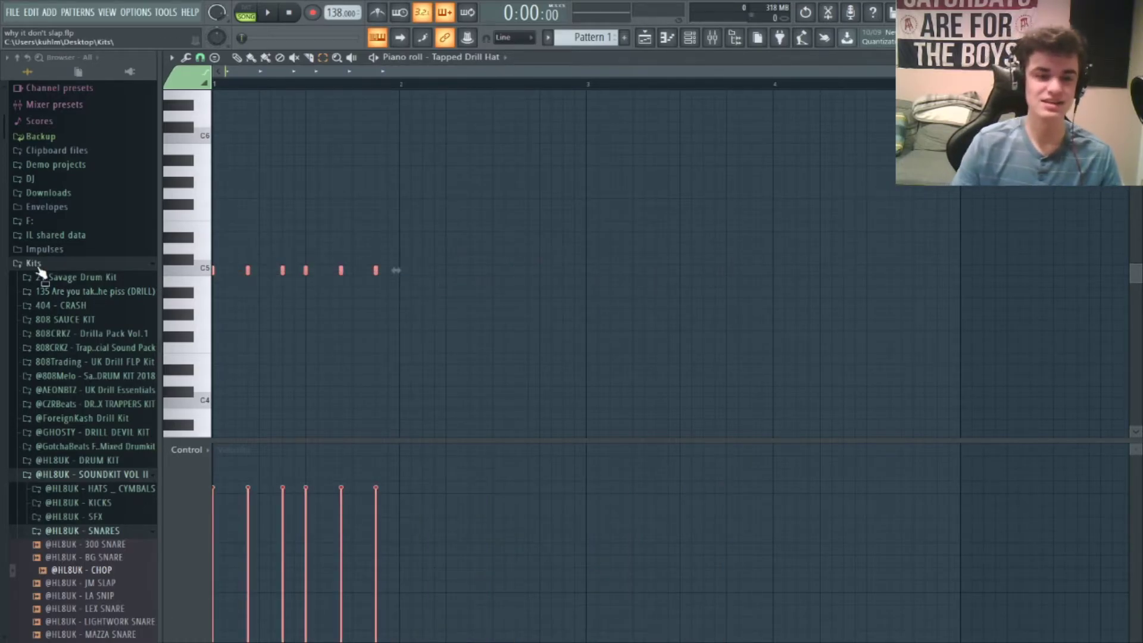
Copy the one-bar hat pattern into bar 2, copy both bars into bars 3 and 4, and return to the playlist.
{"action": "left_click", "coordinate": [237, 58]}
{"action": "mouse_move", "coordinate": [341, 270]}
{"action": "left_mouse_down"}
{"action": "mouse_move", "coordinate": [614, 269]}
{"action": "mouse_move", "coordinate": [563, 271]}
{"action": "left_mouse_up"}
{"action": "key", "text": "ctrl+a"}
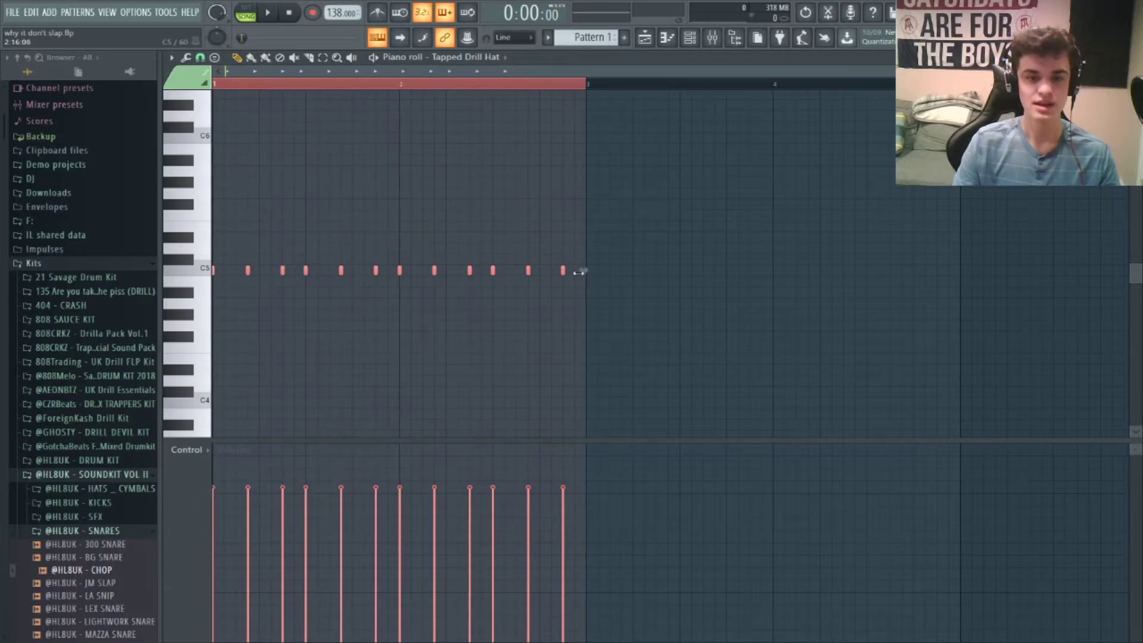
{"action": "left_click_drag", "start_coordinate": [574, 271], "coordinate": [936, 274]}
{"action": "key", "text": "ctrl+d"}
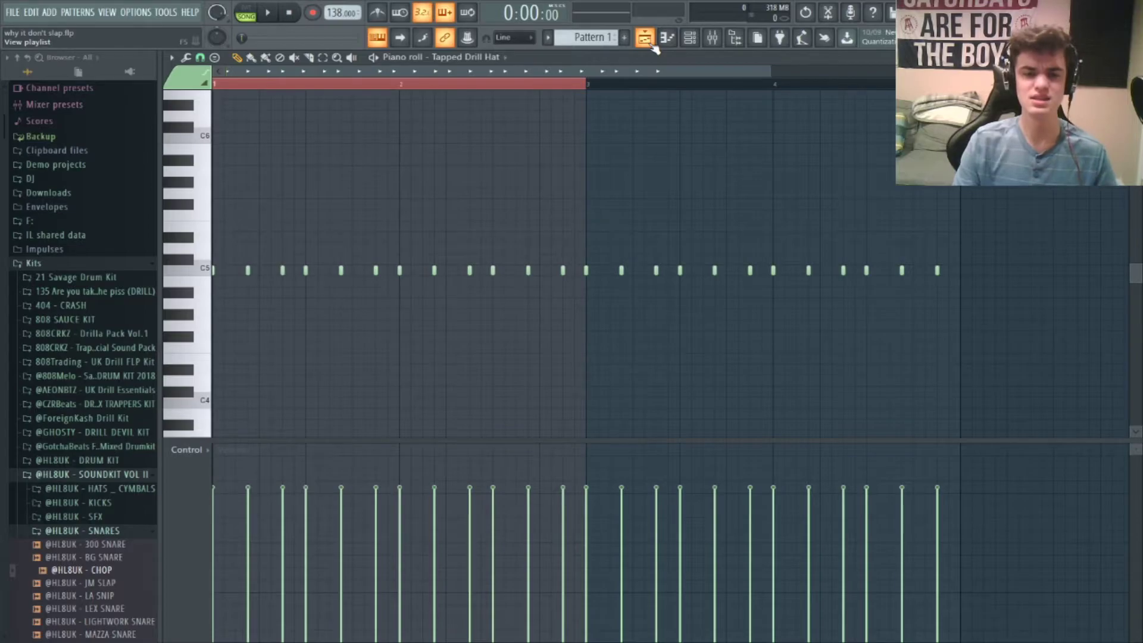
{"action": "left_click", "coordinate": [650, 43]}
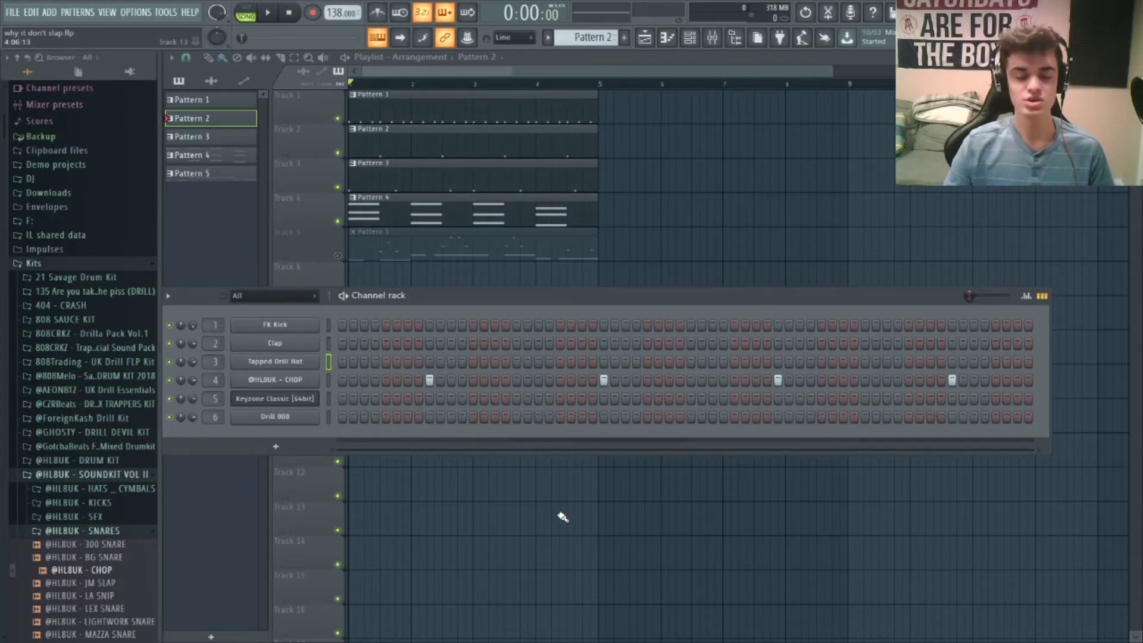
{"action": "left_click", "coordinate": [603, 380]}
{"action": "left_click", "coordinate": [952, 380]}
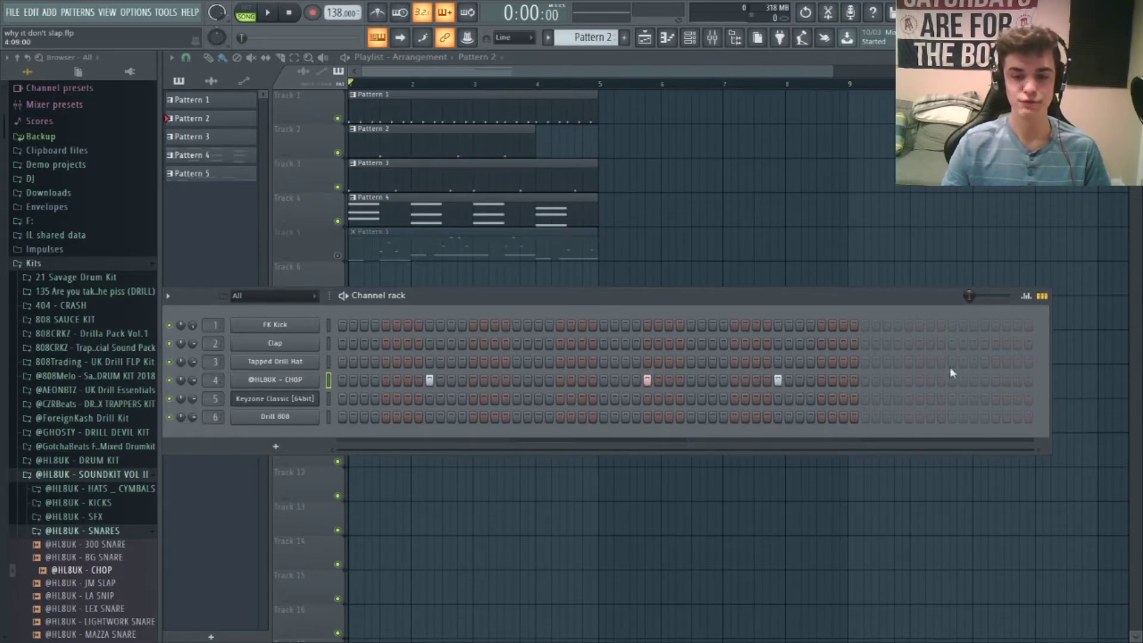
{"action": "left_click", "coordinate": [995, 379]}
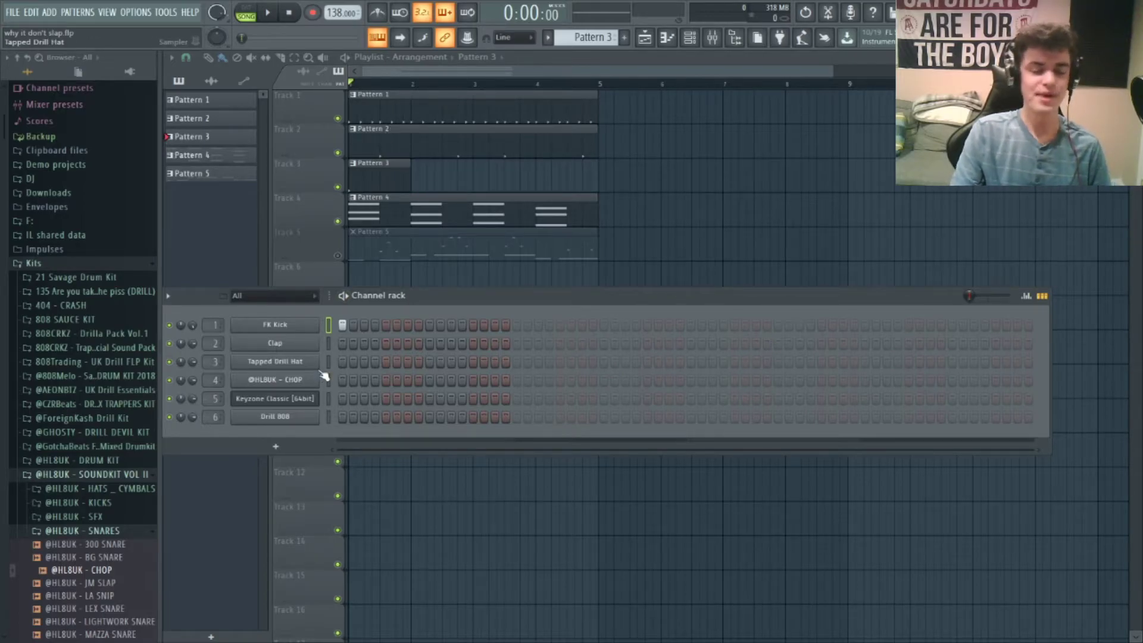
Add FK Kick hits on steps 25 and 33 of Pattern 3.
{"action": "left_click", "coordinate": [603, 325]}
{"action": "left_click", "coordinate": [690, 325]}
Try extra FK Kick hits between steps 17 and 23 of Pattern 3, and remove them again.
{"action": "left_click", "coordinate": [518, 326]}
{"action": "left_click", "coordinate": [570, 327]}
{"action": "left_click", "coordinate": [582, 327]}
{"action": "left_click_drag", "start_coordinate": [538, 327], "coordinate": [528, 329]}
{"action": "right_click", "coordinate": [517, 328]}
{"action": "right_click", "coordinate": [528, 327]}
{"action": "right_click", "coordinate": [538, 326]}
{"action": "right_click", "coordinate": [571, 327]}
{"action": "right_click", "coordinate": [581, 327]}
Complete Pattern 3 with an FK Kick hit halfway through bar 4, and play back the arrangement.
{"action": "mouse_move", "coordinate": [430, 326]}
{"action": "left_mouse_down"}
{"action": "mouse_move", "coordinate": [506, 328]}
{"action": "mouse_move", "coordinate": [459, 328]}
{"action": "left_mouse_up"}
{"action": "mouse_move", "coordinate": [551, 329]}
{"action": "left_mouse_down"}
{"action": "mouse_move", "coordinate": [402, 333]}
{"action": "mouse_move", "coordinate": [510, 335]}
{"action": "mouse_move", "coordinate": [411, 339]}
{"action": "mouse_move", "coordinate": [513, 327]}
{"action": "mouse_move", "coordinate": [341, 327]}
{"action": "left_mouse_up"}
{"action": "left_click", "coordinate": [342, 325]}
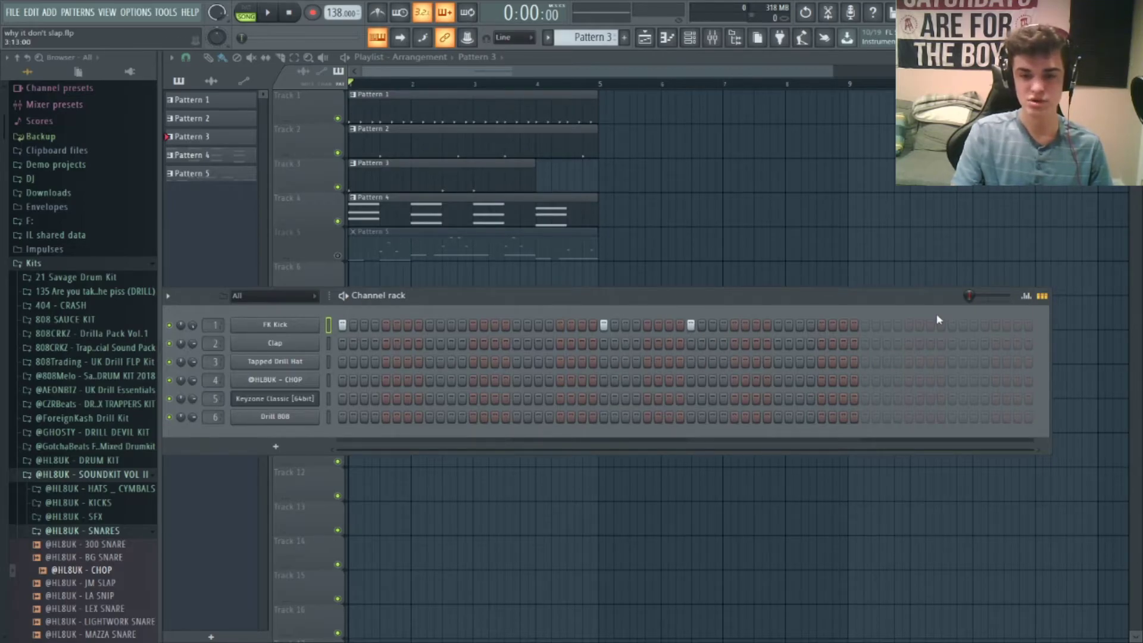
{"action": "key", "text": "F6"}
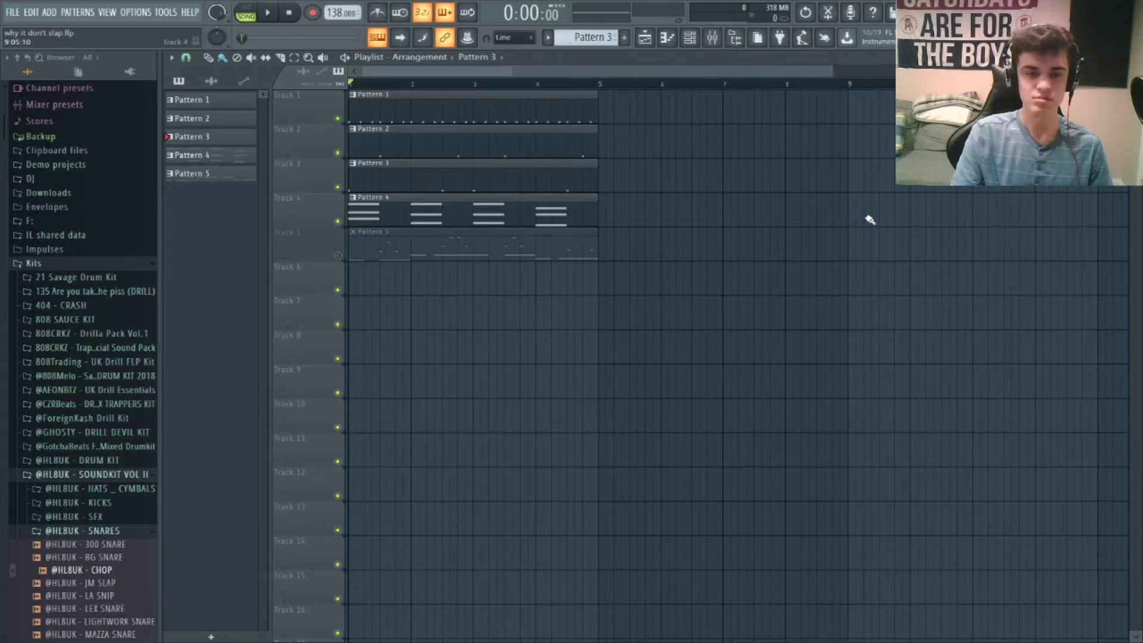
{"action": "key", "text": "space"}
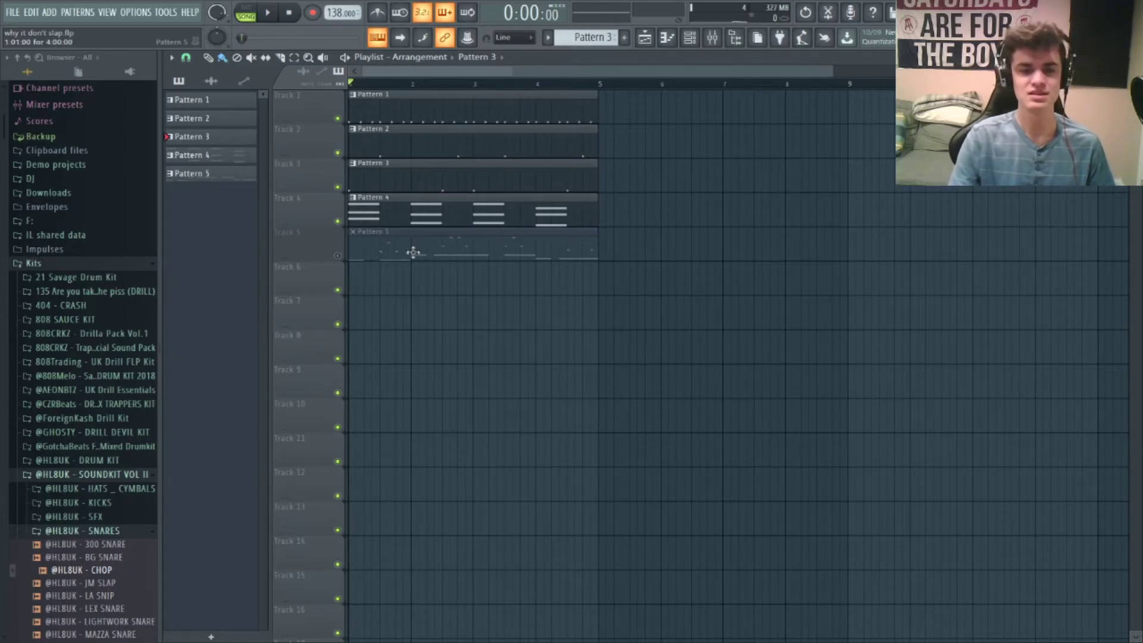
Unmute track 5 and play back Pattern 5's Drill 808 notes in the piano roll.
{"action": "right_click", "coordinate": [338, 256]}
{"action": "double_click", "coordinate": [357, 247]}
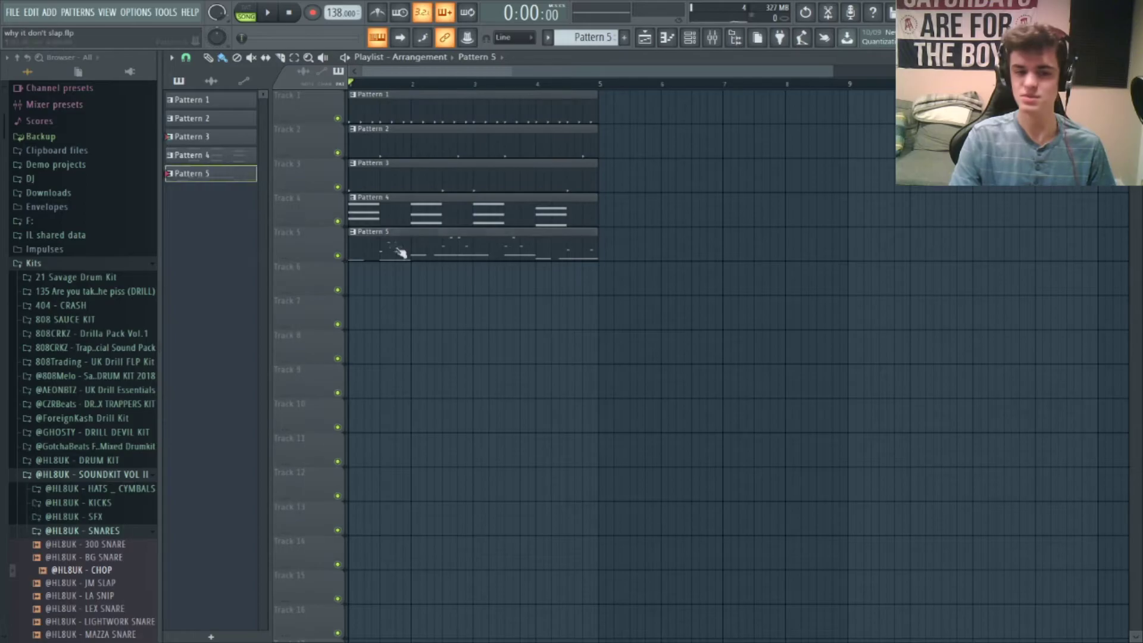
{"action": "scroll", "coordinate": [335, 106], "scroll_direction": "up", "scroll_amount": 3}
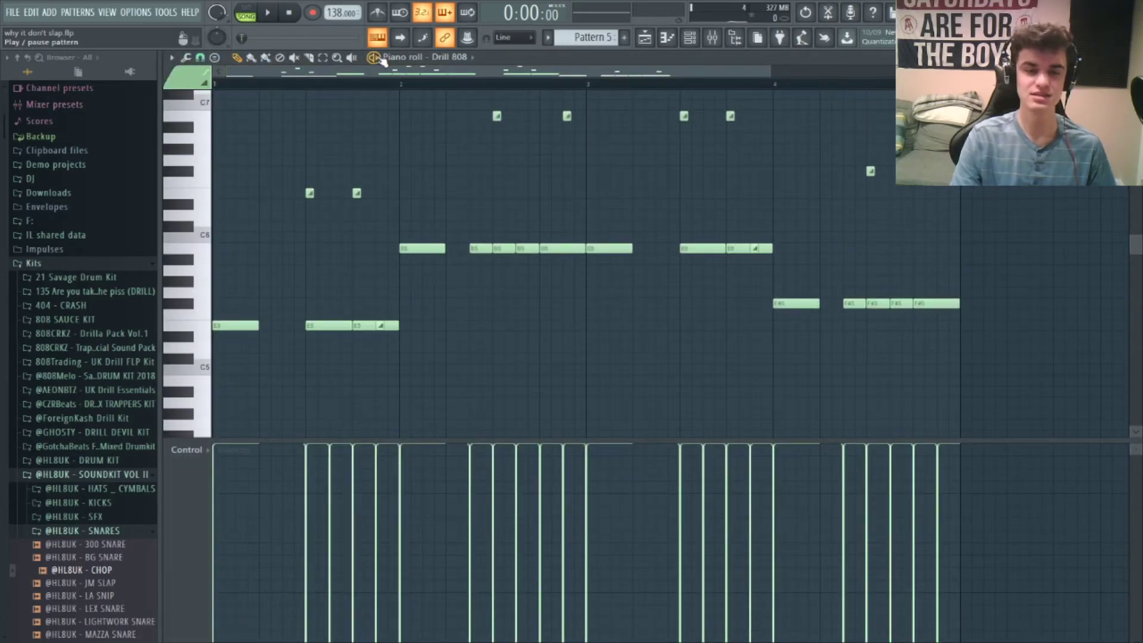
{"action": "left_click", "coordinate": [380, 58]}
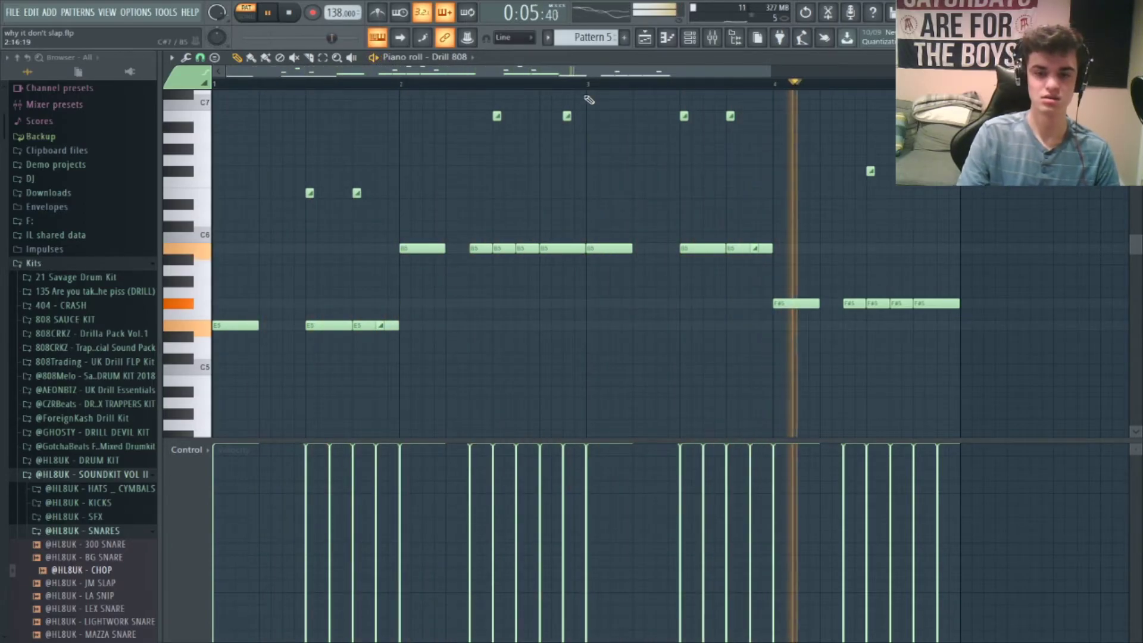
{"action": "key", "text": "space"}
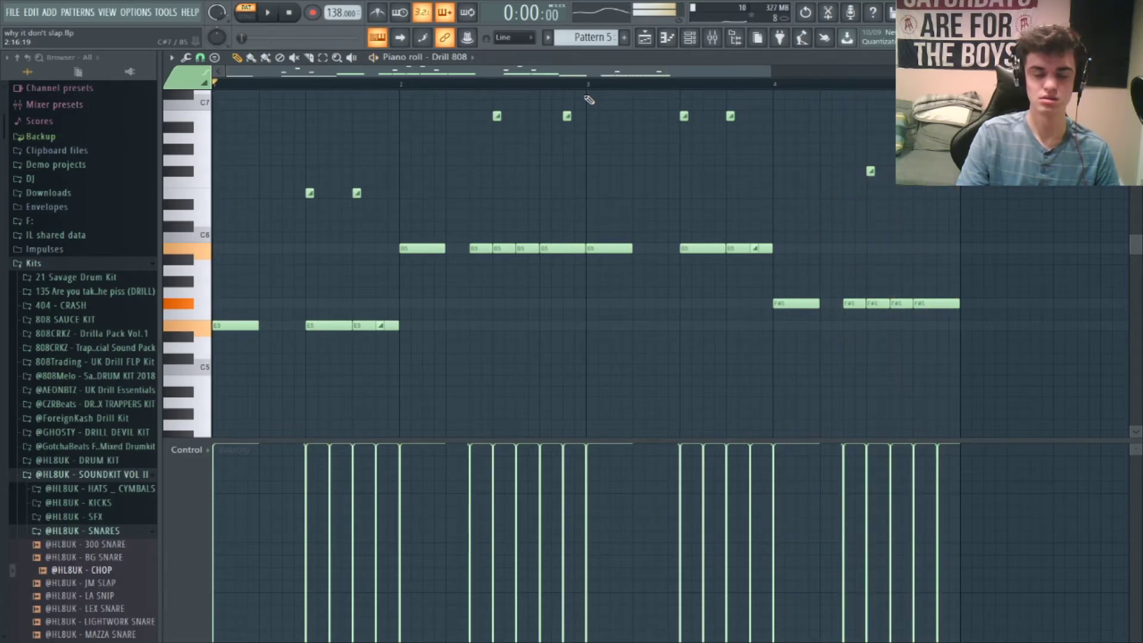
Enable the Drill 808 volume envelope, with hold at maximum and decay, sustain and release at minimum.
{"action": "left_click", "coordinate": [689, 39]}
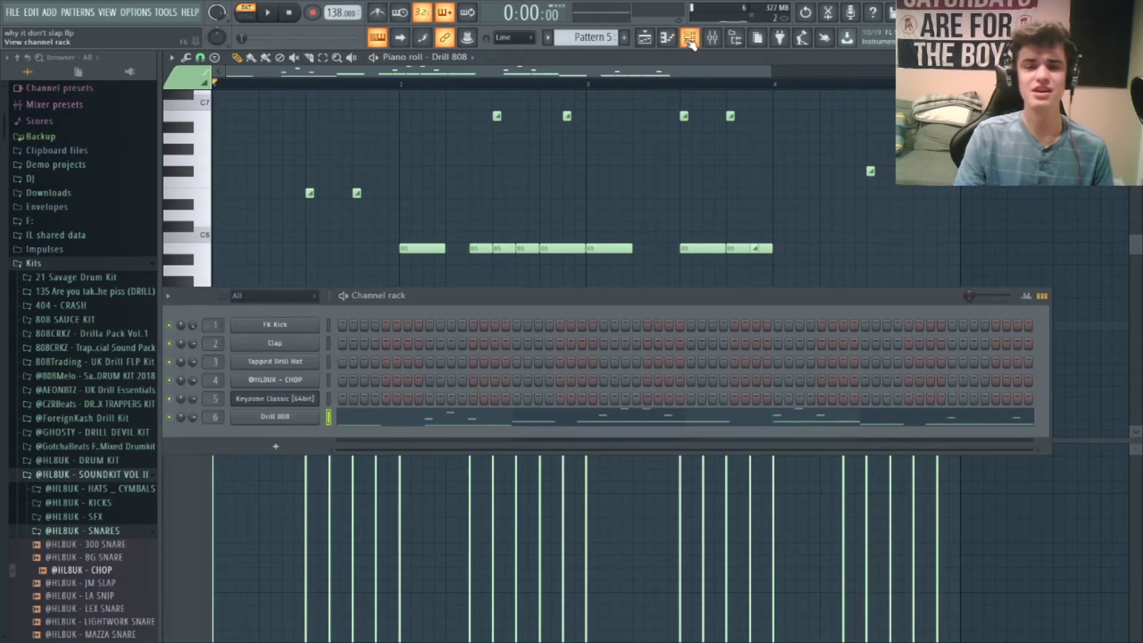
{"action": "left_click", "coordinate": [302, 423]}
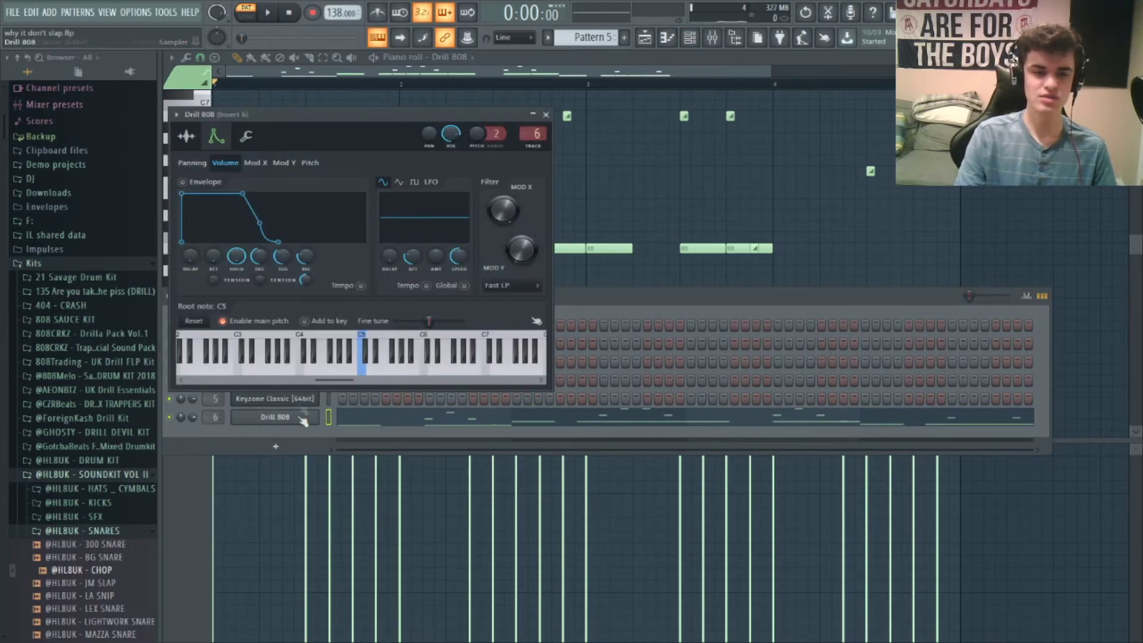
{"action": "left_click", "coordinate": [183, 182]}
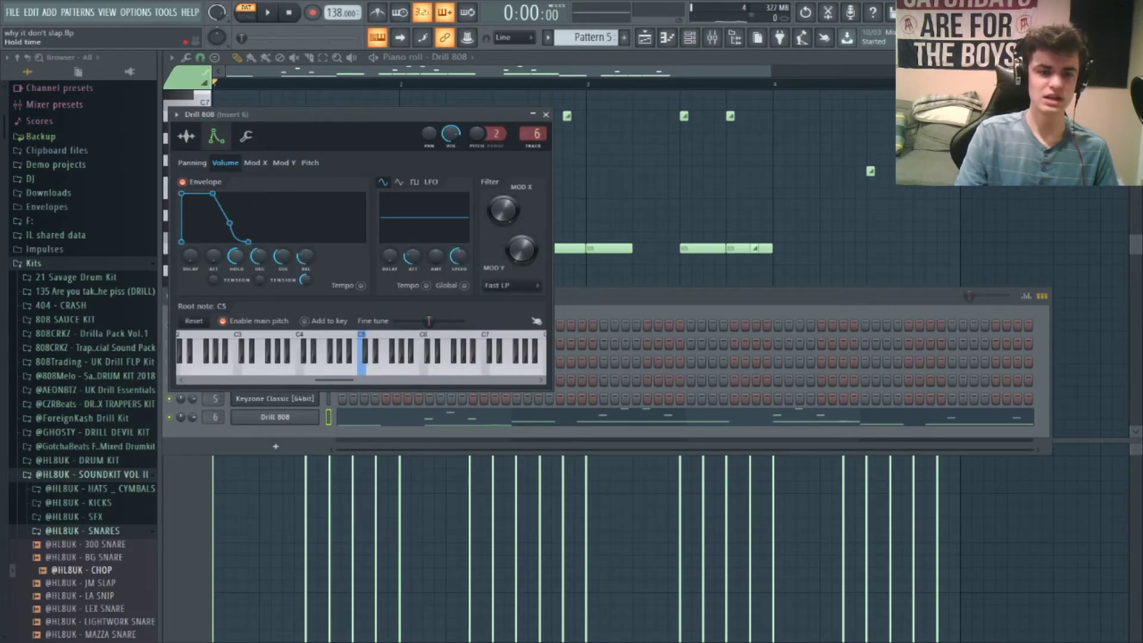
{"action": "left_click_drag", "start_coordinate": [237, 257], "coordinate": [260, 309]}
{"action": "left_click_drag", "start_coordinate": [284, 259], "coordinate": [303, 303]}
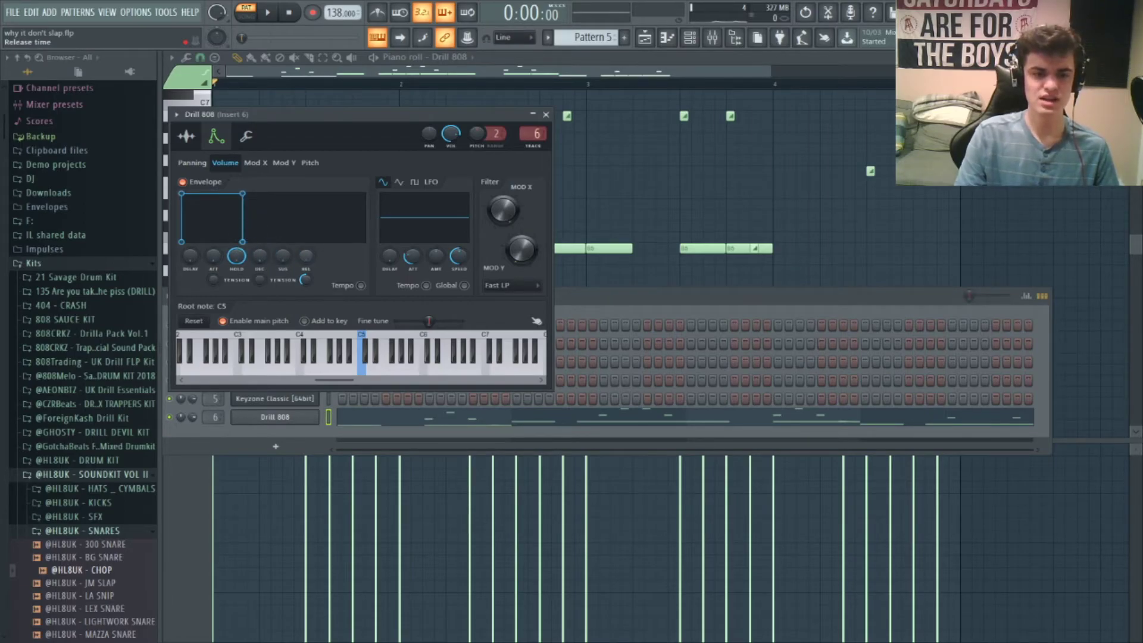
Play back Pattern 5 to hear the Drill 808 with its volume envelope enabled.
{"action": "left_click", "coordinate": [601, 206]}
{"action": "key", "text": "space"}
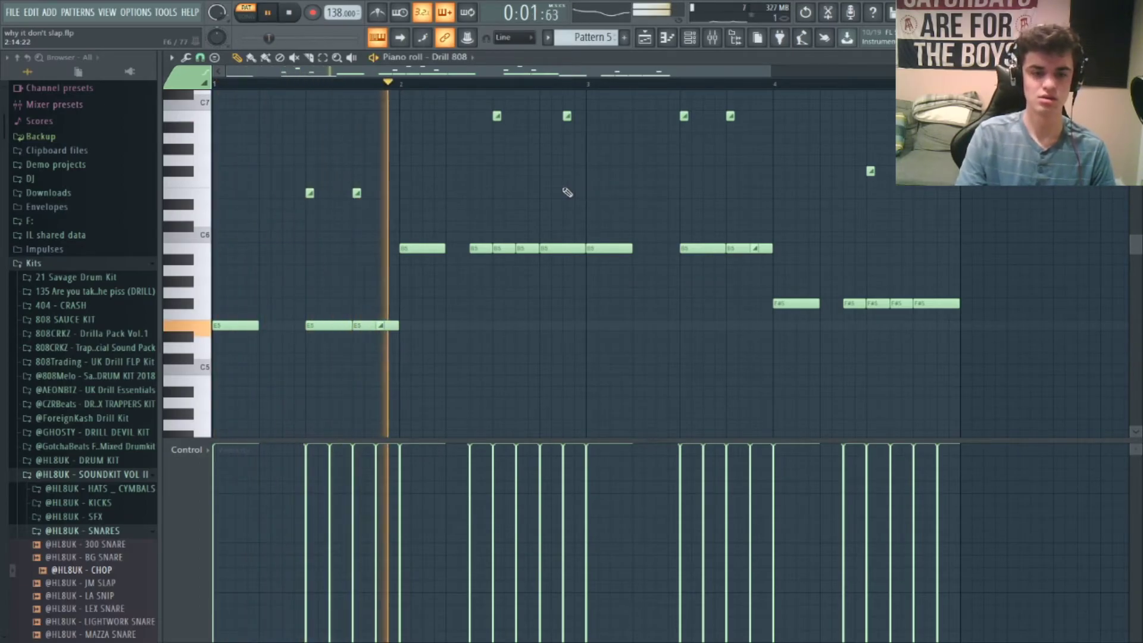
{"action": "scroll", "coordinate": [544, 196], "scroll_direction": "up", "scroll_amount": 2}
{"action": "scroll", "coordinate": [547, 198], "scroll_direction": "down", "scroll_amount": 1}
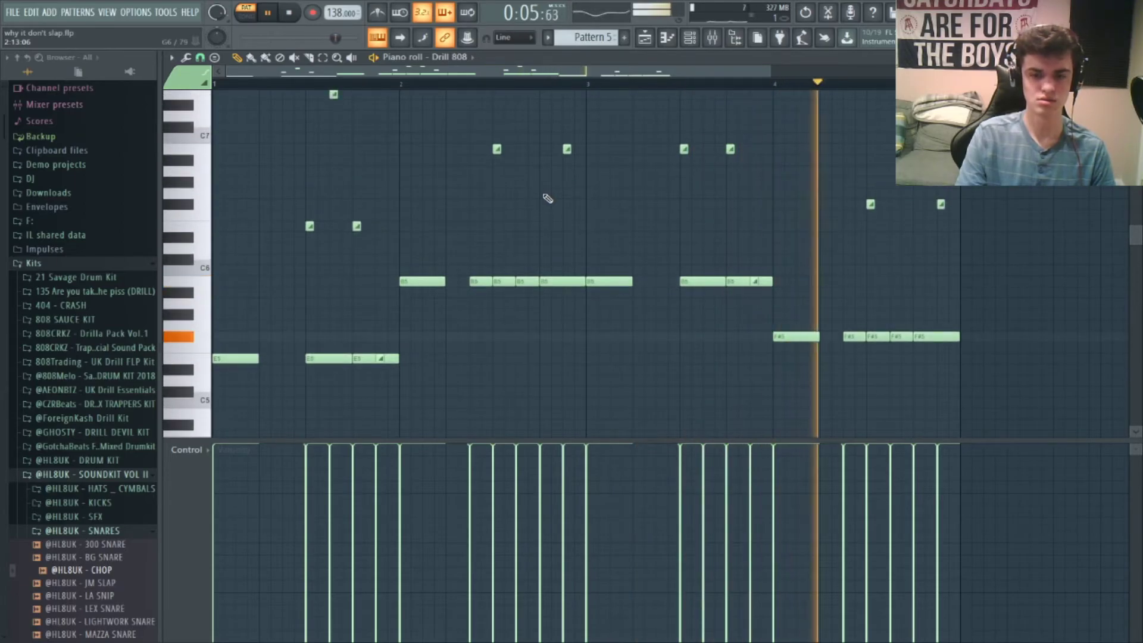
{"action": "key", "text": "space"}
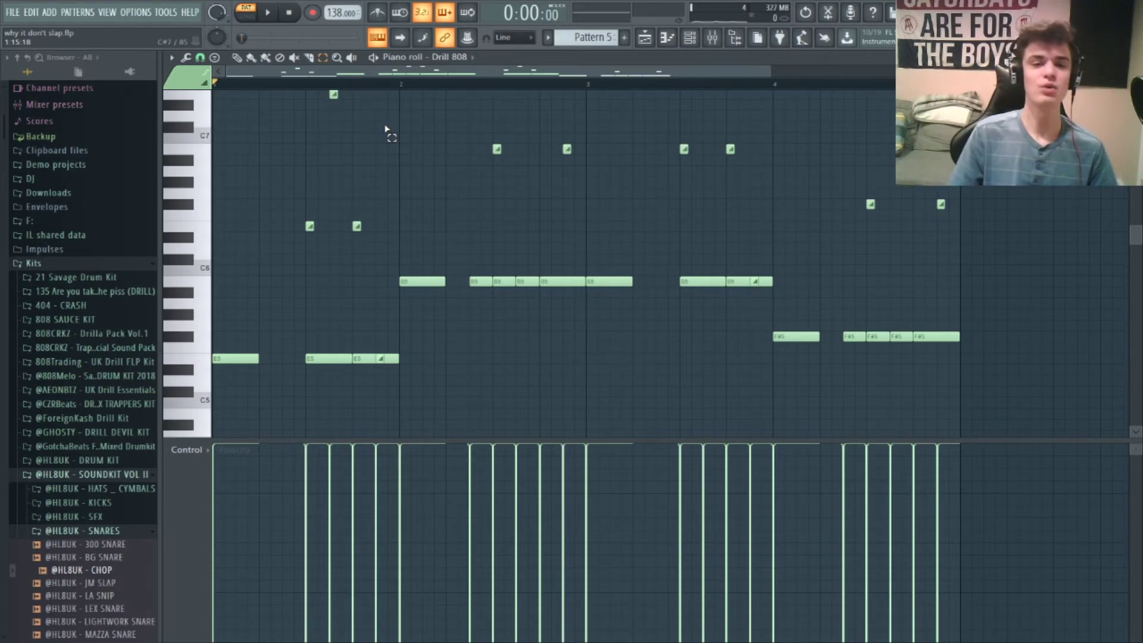
Delete the Drill 808 notes and slides in the second half of bar 1, and the first note of bar 2.
{"action": "scroll", "coordinate": [423, 250], "scroll_direction": "up", "scroll_amount": 1}
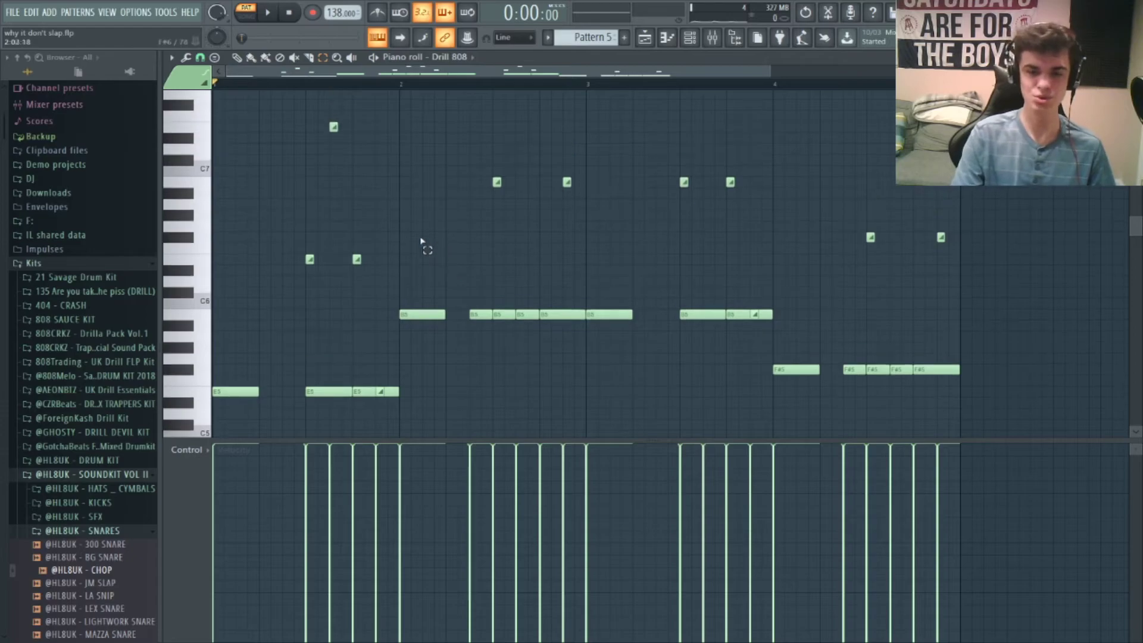
{"action": "scroll", "coordinate": [422, 327], "scroll_direction": "down", "scroll_amount": 2}
{"action": "left_click_drag", "start_coordinate": [306, 352], "coordinate": [378, 127]}
{"action": "scroll", "coordinate": [377, 133], "scroll_direction": "down", "scroll_amount": 2}
{"action": "key", "text": "Delete"}
{"action": "left_click_drag", "start_coordinate": [409, 306], "coordinate": [434, 245]}
{"action": "key", "text": "Delete"}
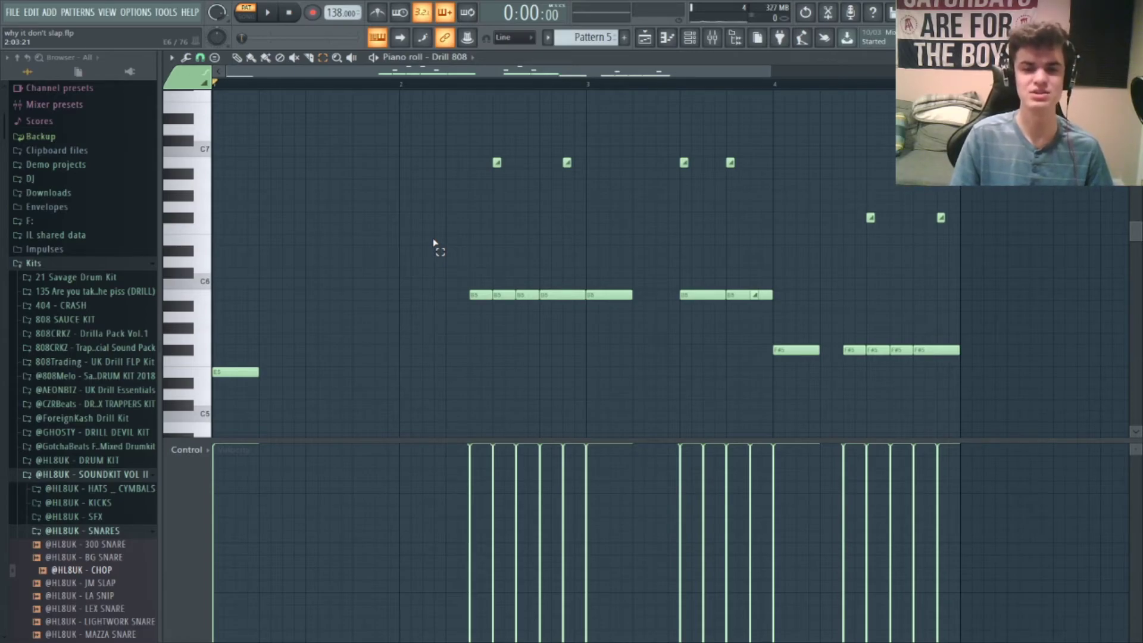
Delete the Drill 808 notes and slides in the second half of bar 3, and the first note of bar 4.
{"action": "scroll", "coordinate": [433, 243], "scroll_direction": "up", "scroll_amount": 2}
{"action": "left_click_drag", "start_coordinate": [670, 114], "coordinate": [812, 296]}
{"action": "scroll", "coordinate": [812, 410], "scroll_direction": "down", "scroll_amount": 1}
{"action": "key", "text": "Delete"}
{"action": "scroll", "coordinate": [1011, 360], "scroll_direction": "down", "scroll_amount": 2}
{"action": "key", "text": "Delete"}
{"action": "scroll", "coordinate": [816, 298], "scroll_direction": "up", "scroll_amount": 3}
{"action": "scroll", "coordinate": [815, 298], "scroll_direction": "down", "scroll_amount": 3}
Lengthen the Drill 808 notes that start bars 1 and 3 to half a bar each.
{"action": "mouse_move", "coordinate": [258, 339]}
{"action": "left_mouse_down"}
{"action": "mouse_move", "coordinate": [304, 349]}
{"action": "mouse_move", "coordinate": [305, 339]}
{"action": "left_mouse_up"}
{"action": "left_click_drag", "start_coordinate": [632, 261], "coordinate": [679, 277]}
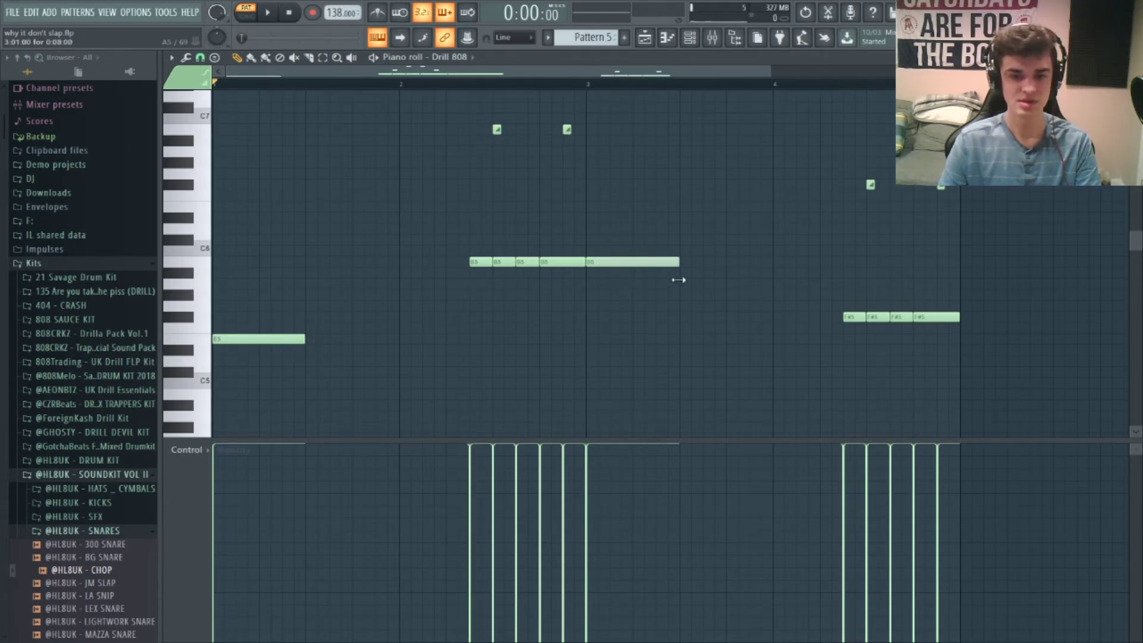
{"action": "scroll", "coordinate": [373, 268], "scroll_direction": "down", "scroll_amount": 1}
{"action": "scroll", "coordinate": [374, 271], "scroll_direction": "up", "scroll_amount": 2}
Open Pattern 4's Keyzone Classic chords in the piano roll to examine their note lengths.
{"action": "left_click", "coordinate": [653, 45]}
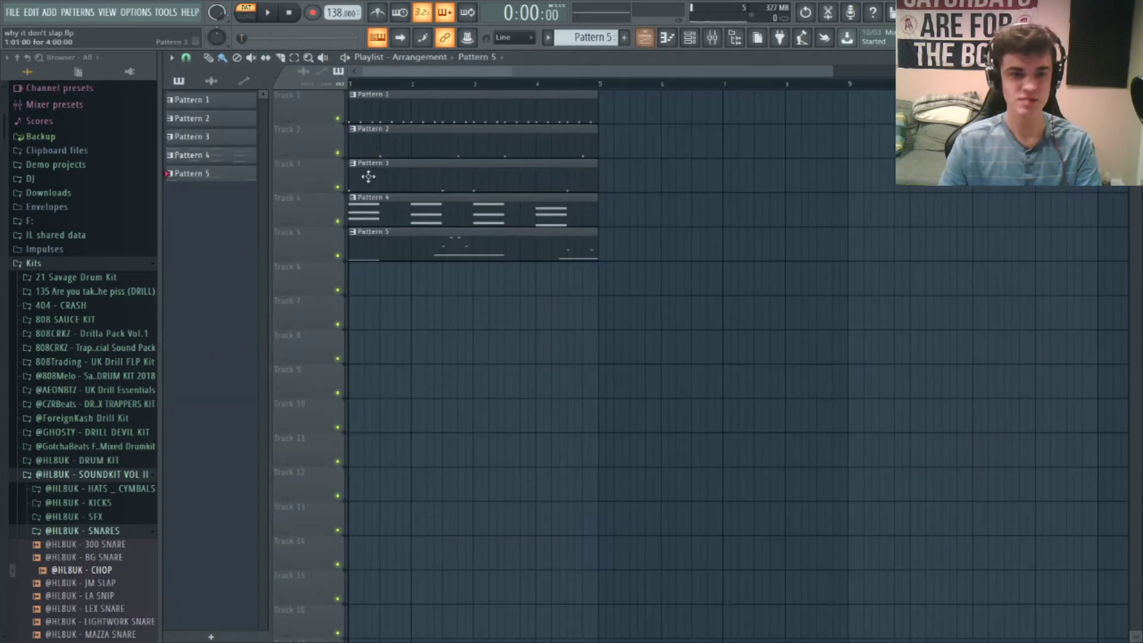
{"action": "double_click", "coordinate": [383, 216]}
{"action": "scroll", "coordinate": [266, 145], "scroll_direction": "down", "scroll_amount": 3}
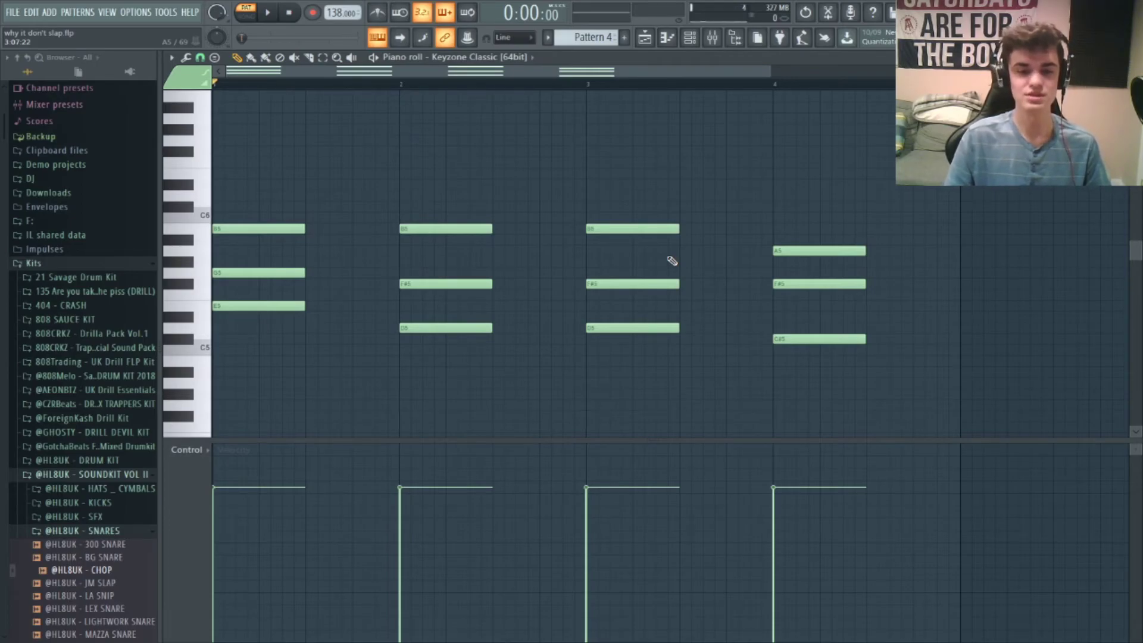
Select the FK Kick channel, return to the playlist and play back the full arrangement in song mode.
{"action": "left_click", "coordinate": [646, 38]}
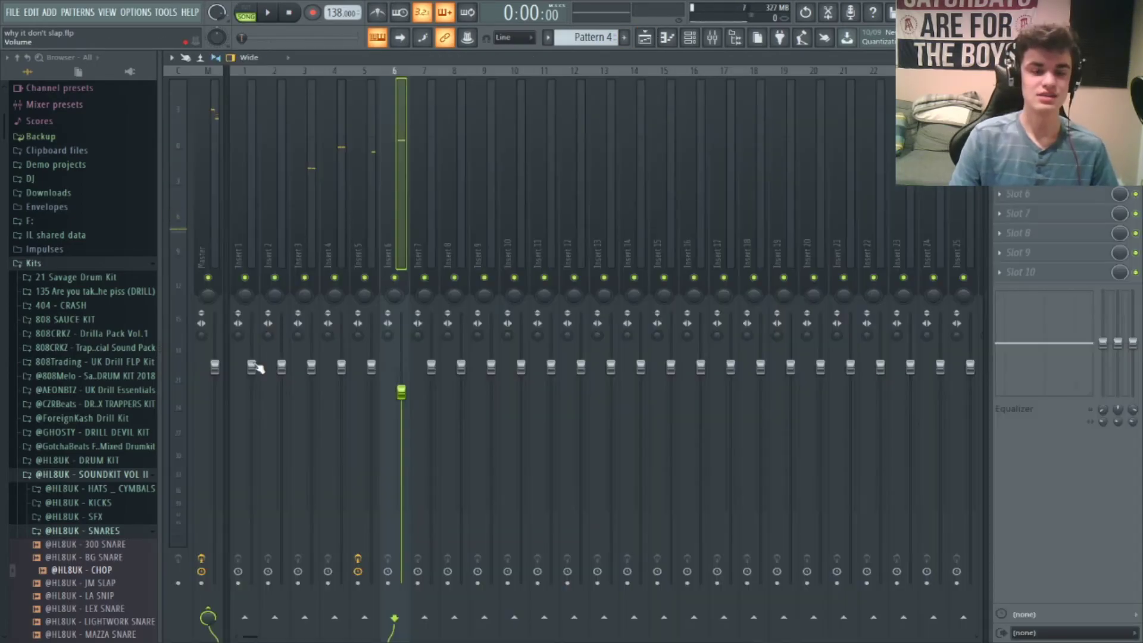
{"action": "left_click", "coordinate": [689, 37]}
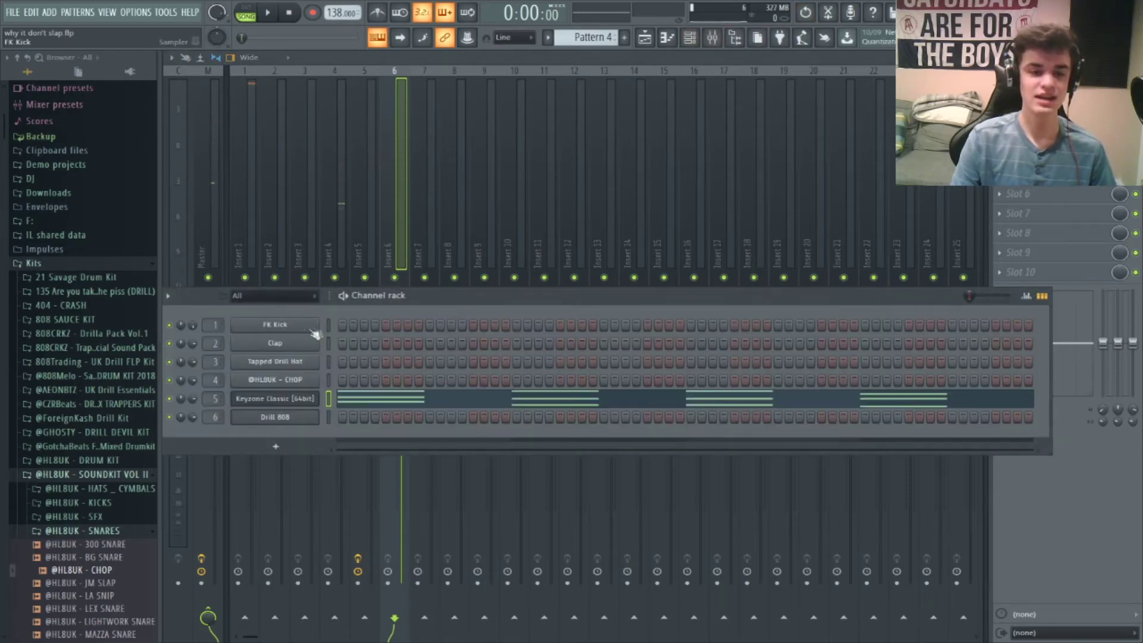
{"action": "left_click", "coordinate": [328, 325]}
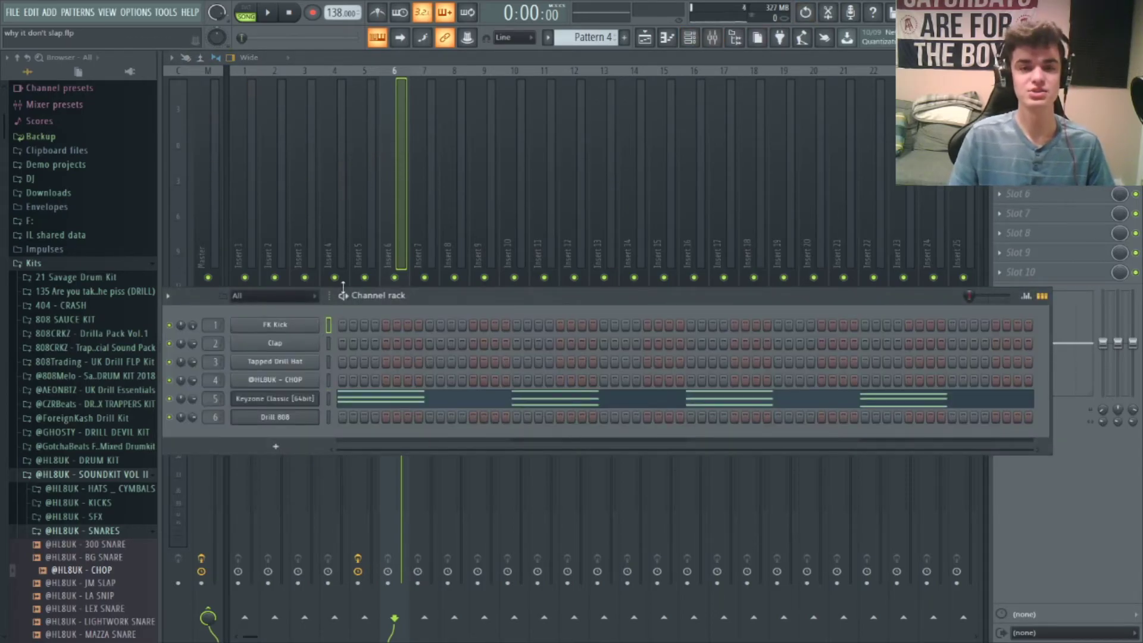
{"action": "key", "text": "F5"}
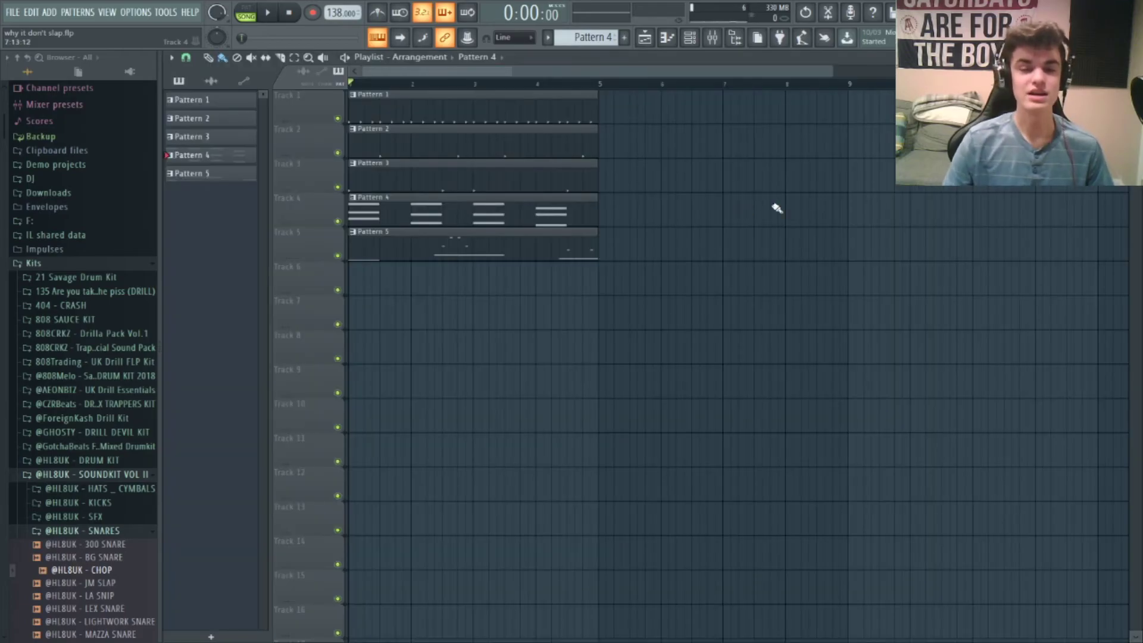
{"action": "key", "text": "space"}
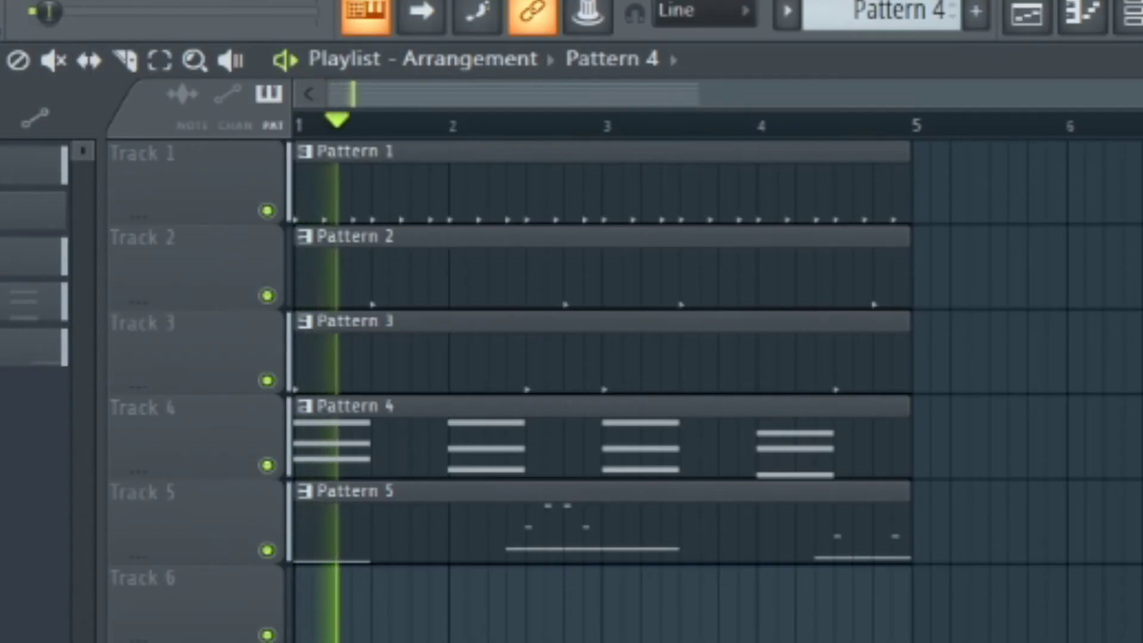